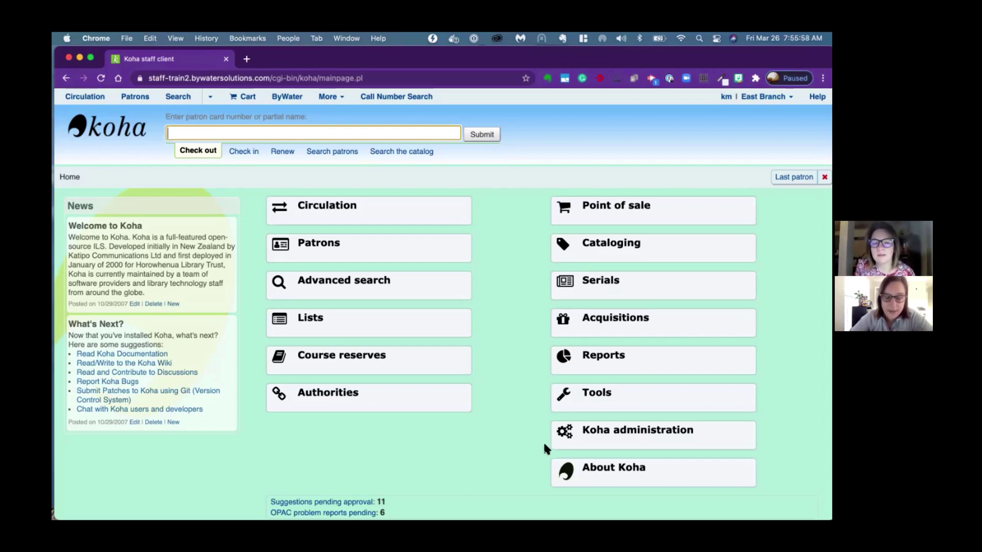
# Go to Administration and open the Circulation and fines rules page
pyautogui.click(595, 441)
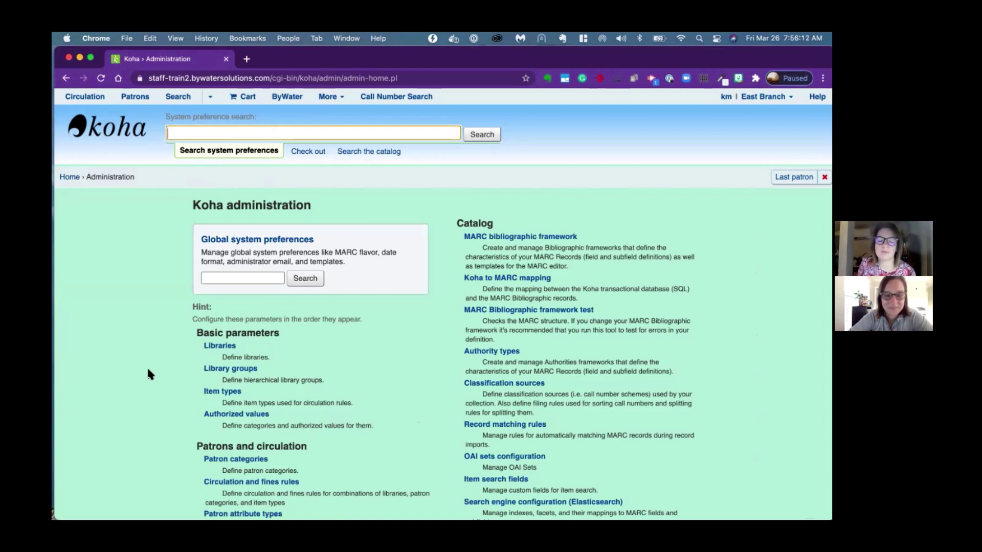
pyautogui.scroll(-3, 148, 372)
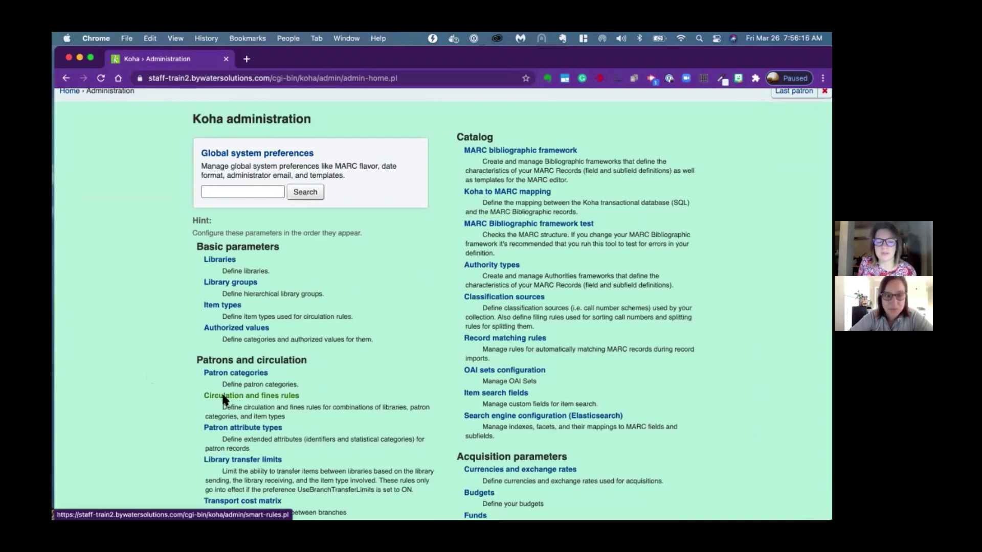
pyautogui.click(235, 396)
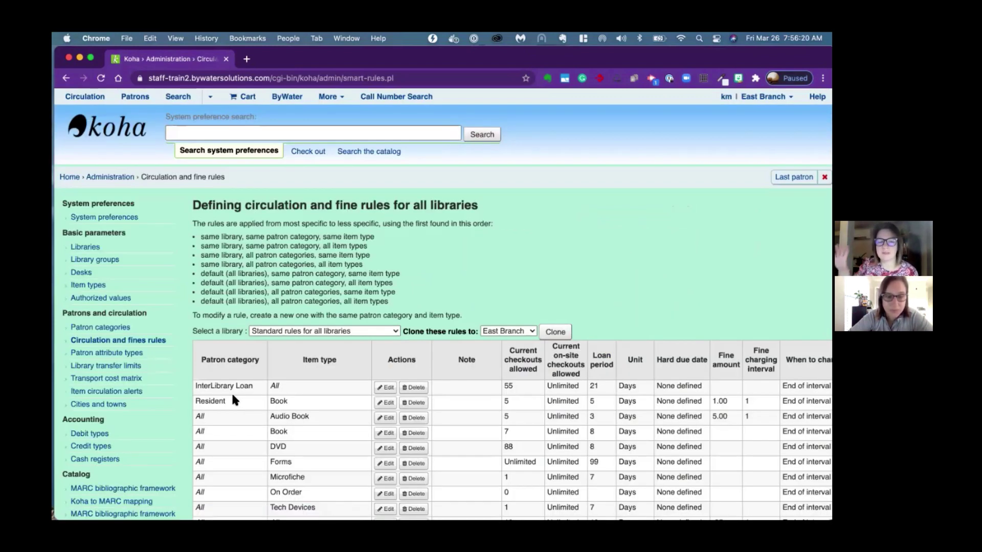
pyautogui.scroll(-2, 231, 389)
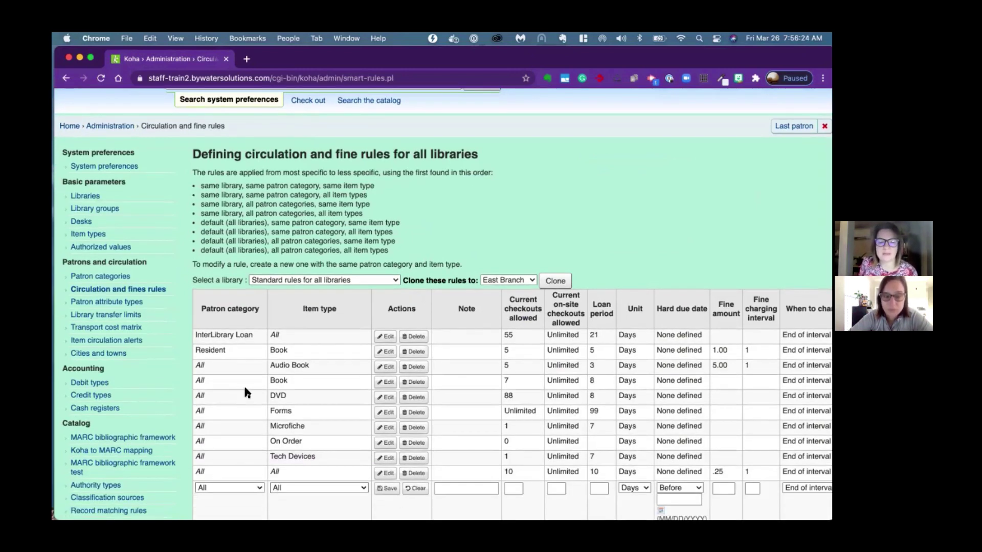
pyautogui.hscroll(2, 243, 389)
pyautogui.scroll(-1, 245, 389)
pyautogui.scroll(-2, 246, 390)
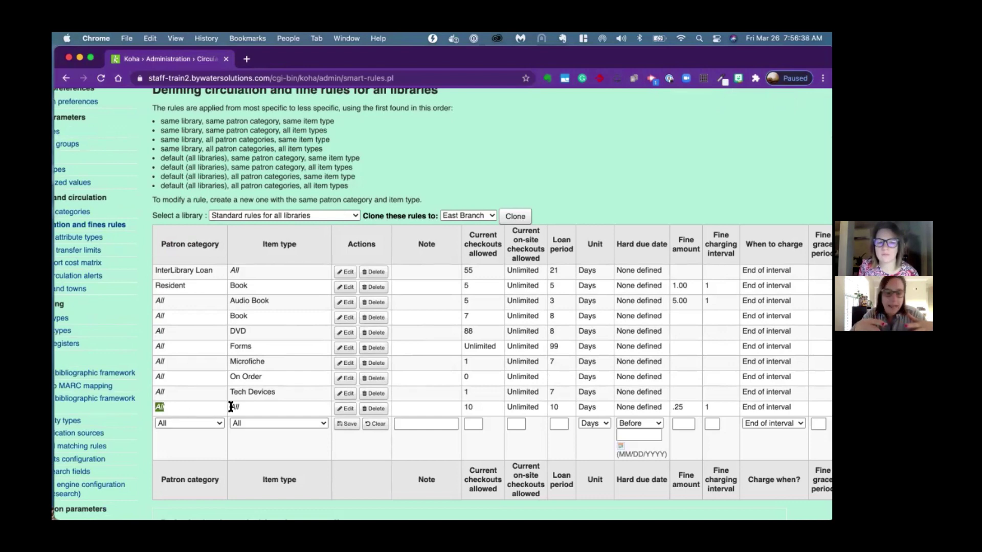
pyautogui.doubleClick(234, 407)
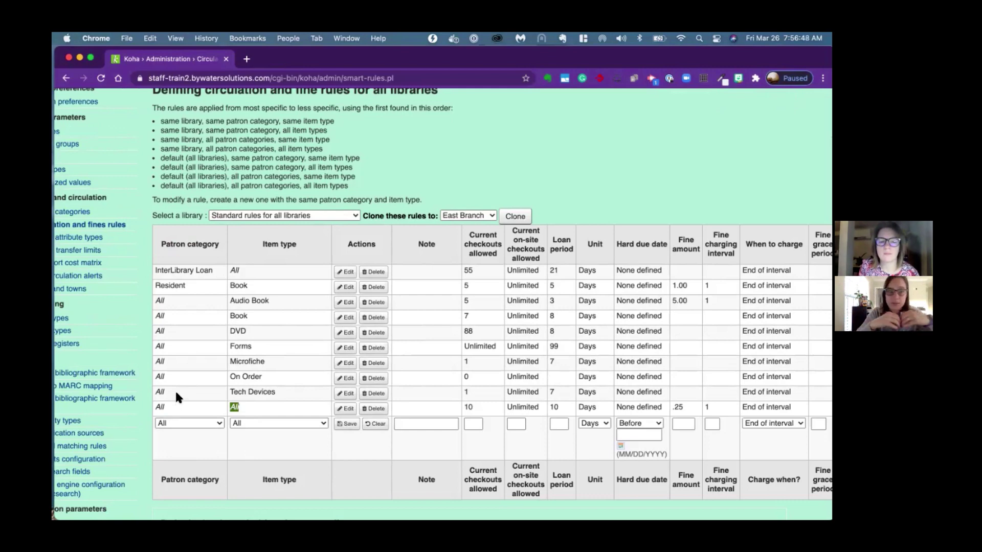
pyautogui.moveTo(232, 392); pyautogui.dragTo(277, 388)
pyautogui.scroll(-3, 278, 389)
pyautogui.scroll(2, 247, 336)
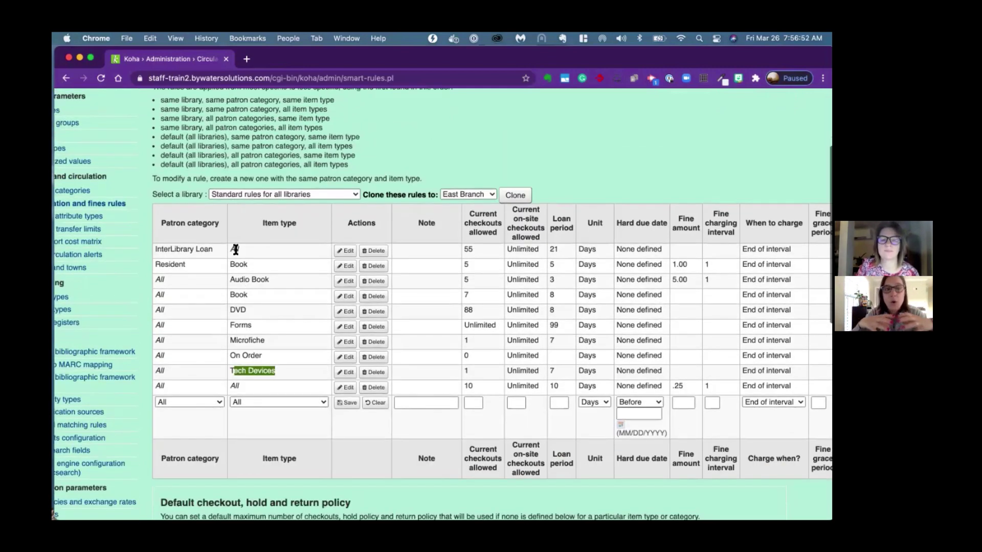
pyautogui.moveTo(155, 266); pyautogui.dragTo(212, 270)
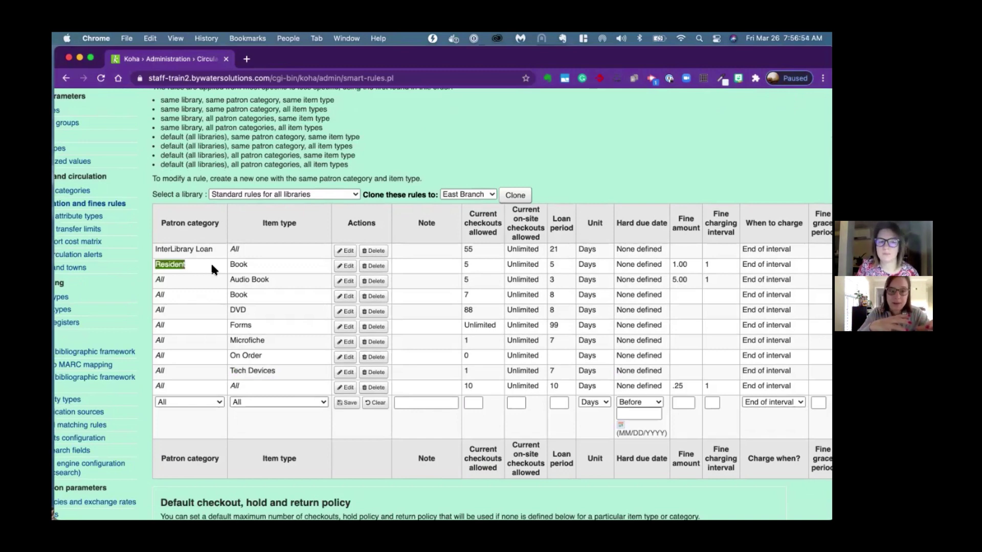
pyautogui.click(238, 266)
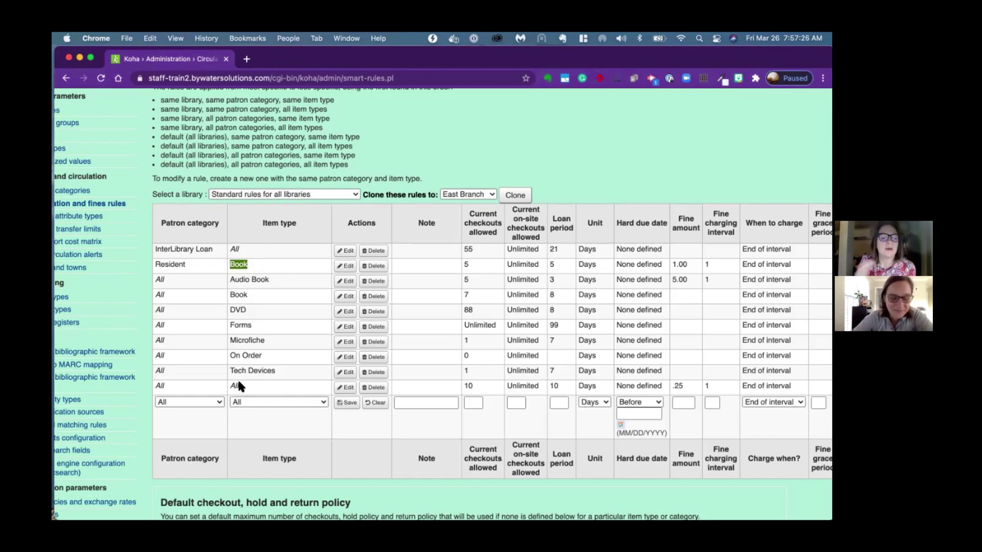
pyautogui.scroll(-1, 174, 402)
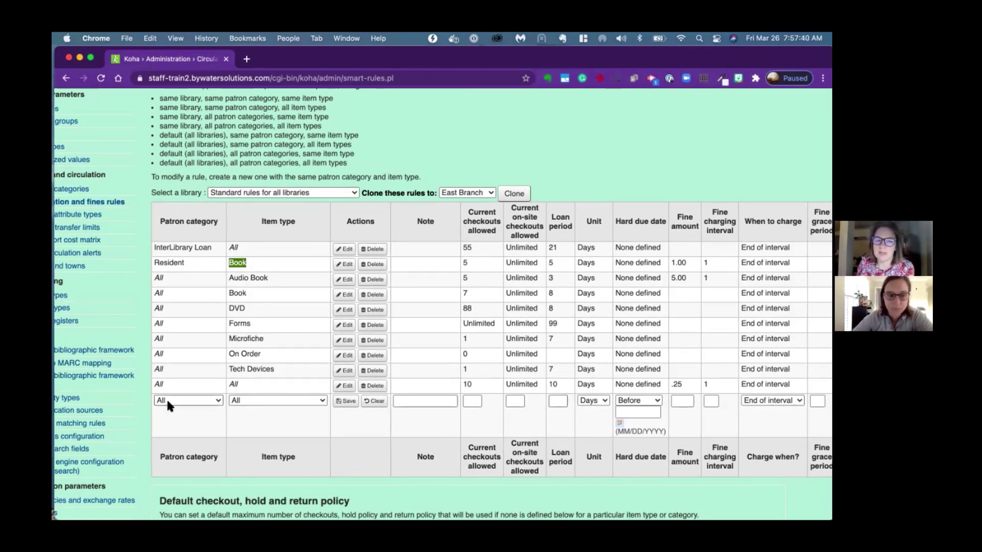
# Set the new rule row to All patron categories and the Garden Tools item type
pyautogui.click(179, 398)
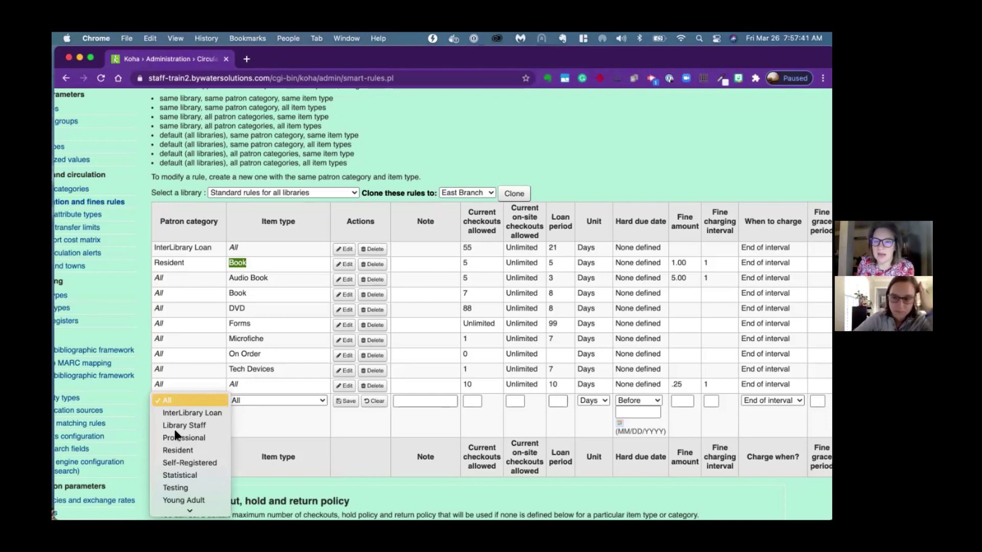
pyautogui.click(253, 395)
pyautogui.click(254, 398)
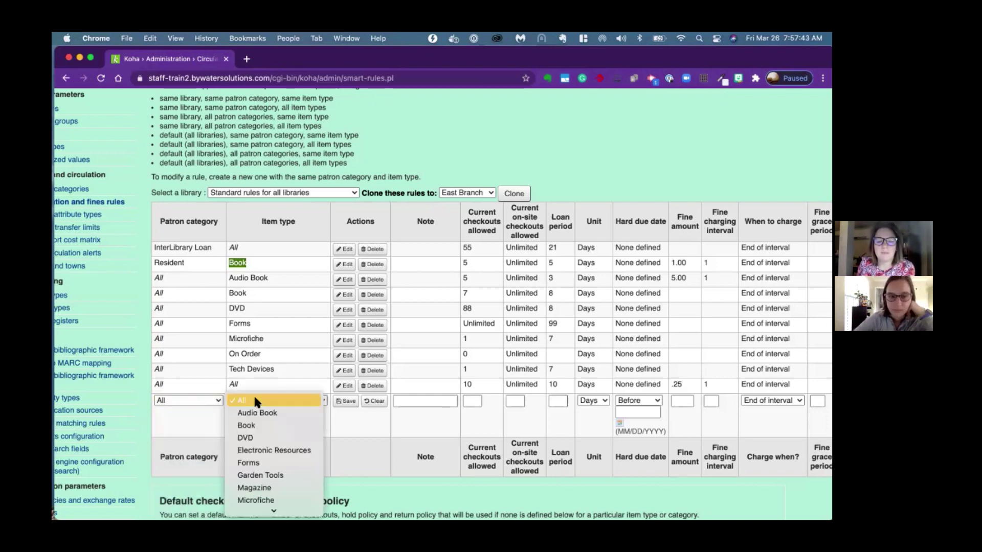
pyautogui.click(270, 474)
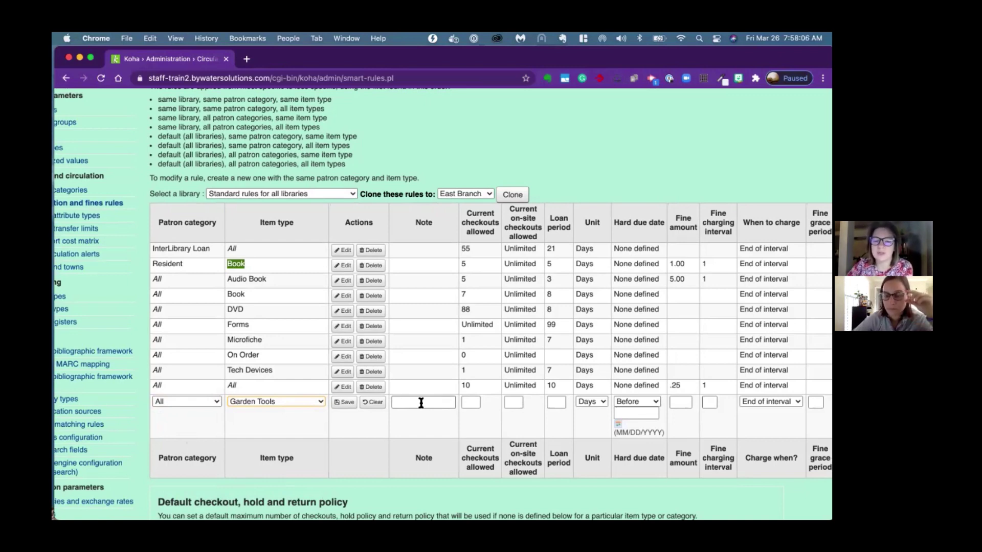
pyautogui.click(470, 402)
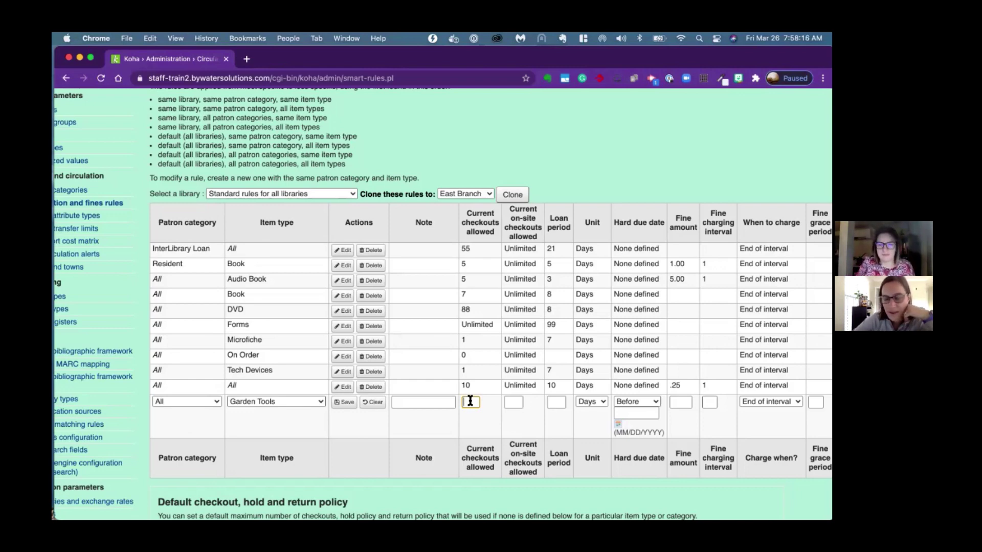
# Enter 2 current checkouts allowed and a 7-day loan period, keeping the unit as Days
pyautogui.write('2')
pyautogui.hscroll(3, 468, 399)
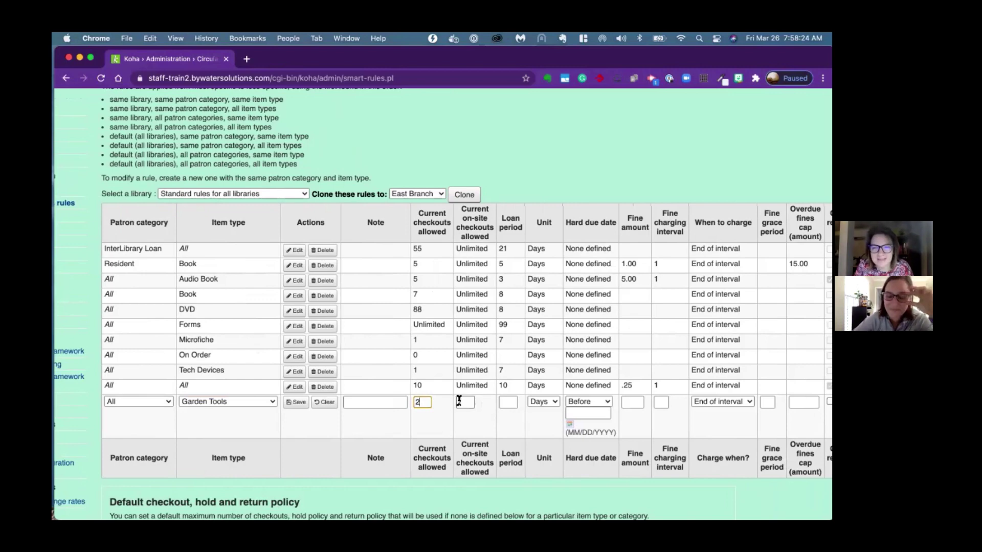
pyautogui.hscroll(2, 466, 404)
pyautogui.click(476, 401)
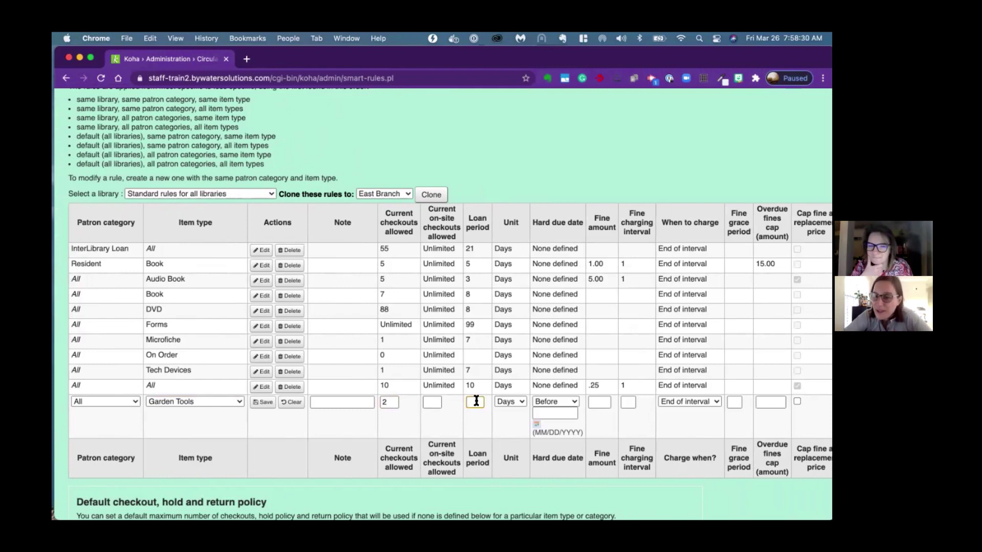
pyautogui.write('7')
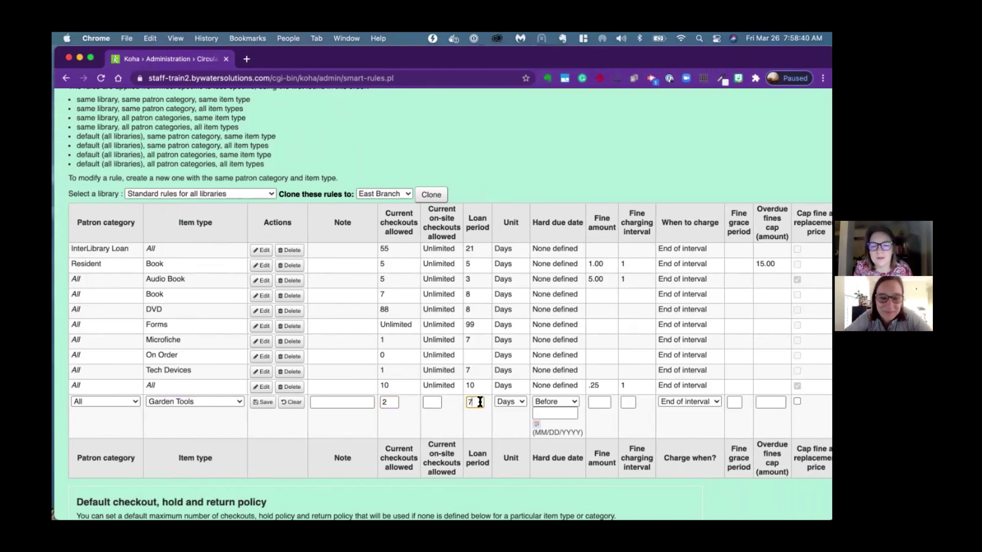
pyautogui.hscroll(4, 478, 399)
pyautogui.click(506, 402)
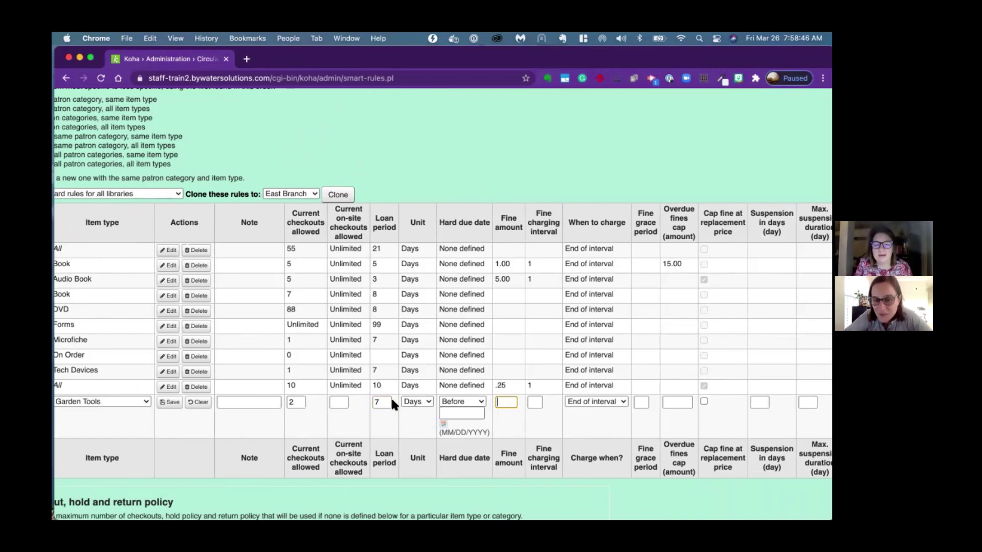
pyautogui.click(416, 404)
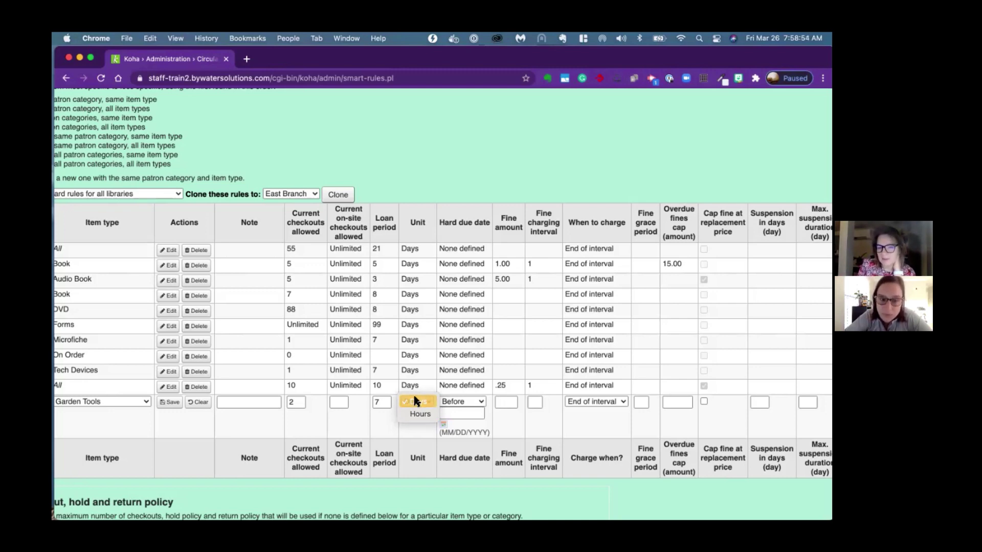
pyautogui.click(414, 398)
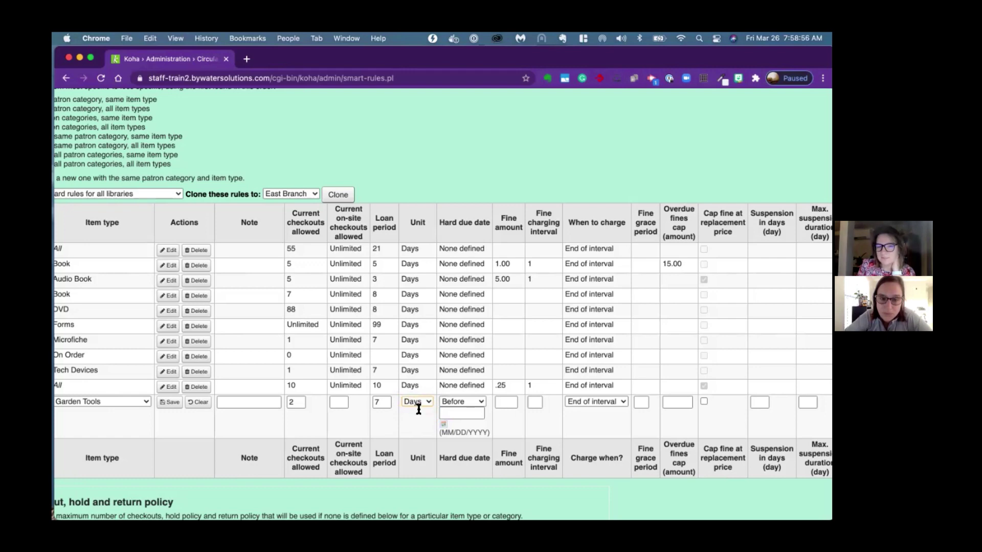
pyautogui.click(502, 401)
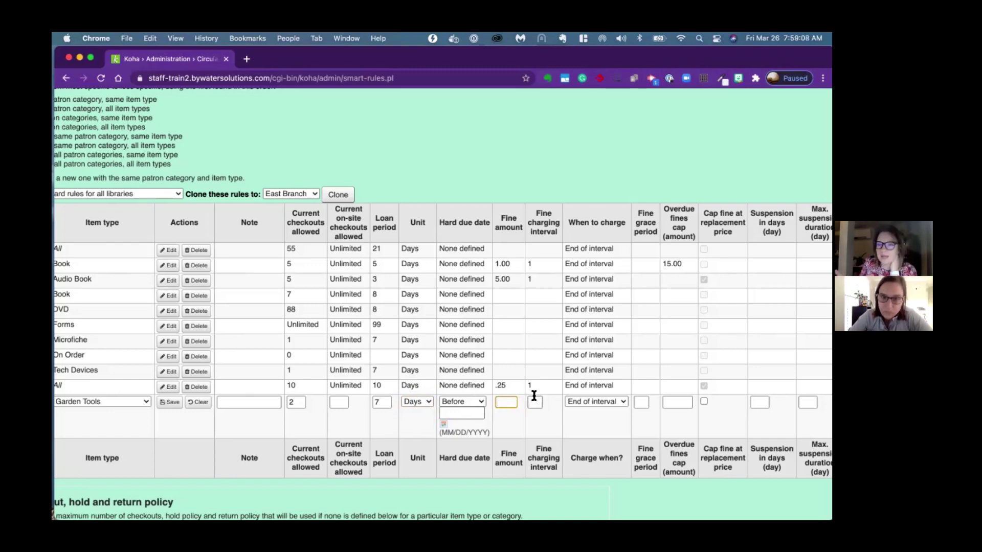
pyautogui.hscroll(2, 574, 406)
pyautogui.hscroll(4, 561, 410)
pyautogui.click(576, 402)
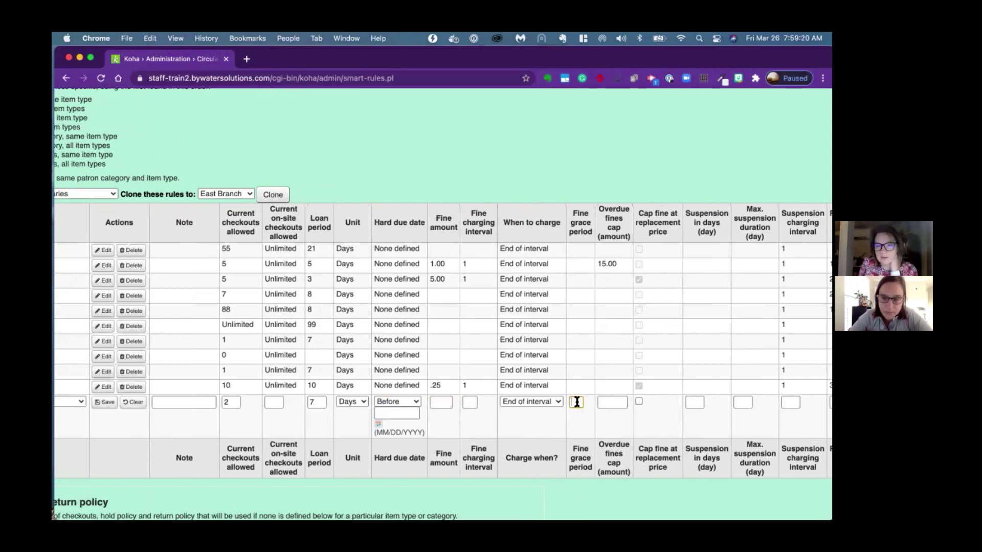
pyautogui.press('Tab')
pyautogui.hscroll(3, 562, 407)
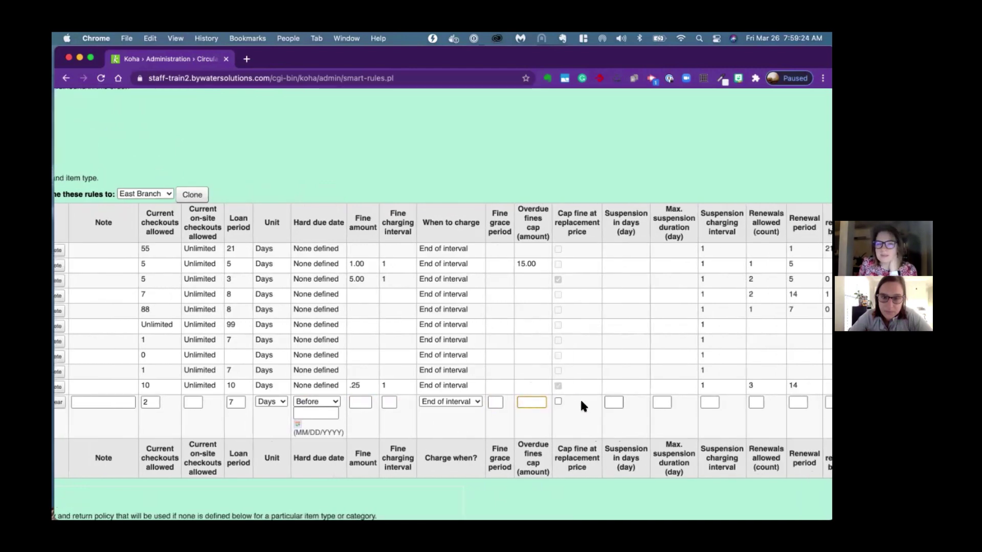
pyautogui.hscroll(1, 582, 402)
pyautogui.hscroll(2, 580, 398)
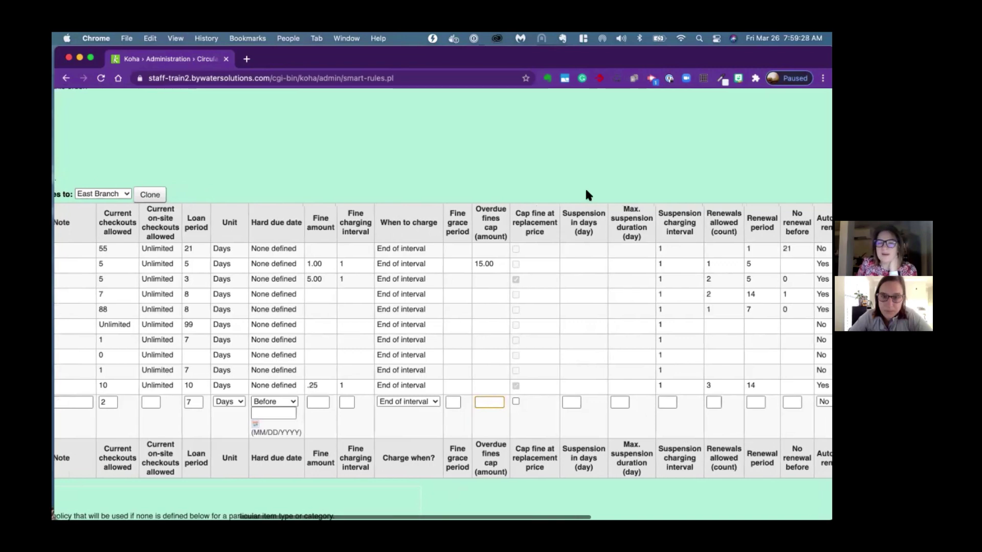
pyautogui.moveTo(563, 211); pyautogui.dragTo(593, 233)
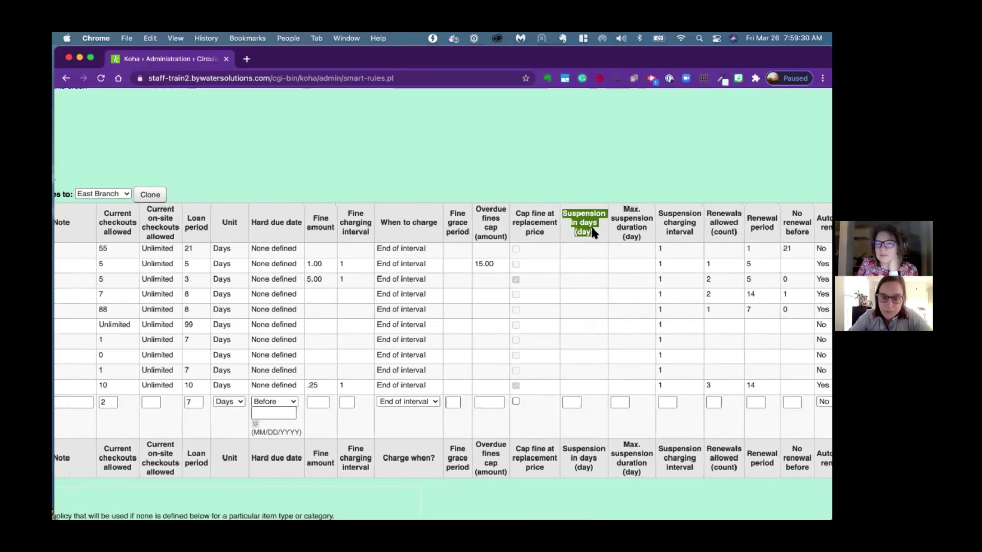
pyautogui.hscroll(3, 593, 233)
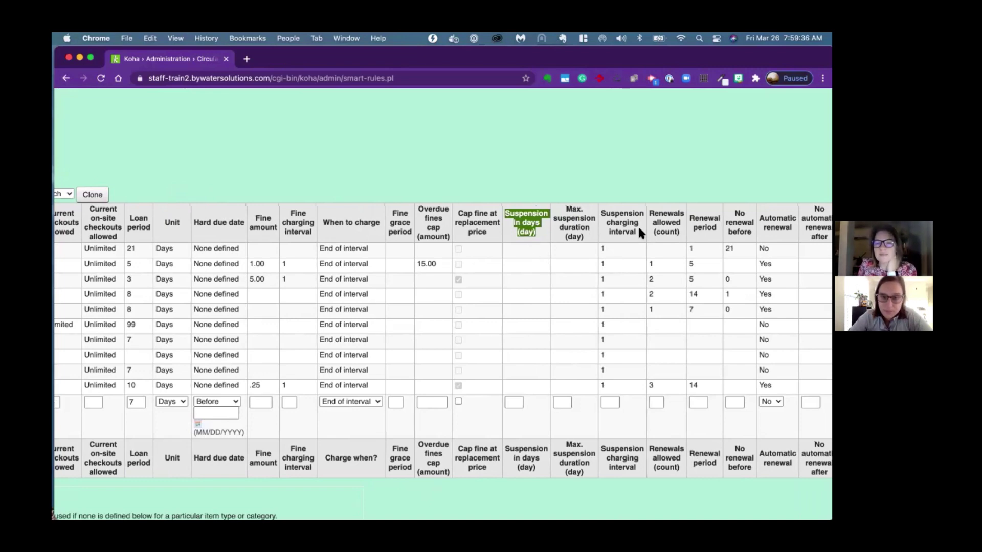
pyautogui.hscroll(3, 637, 225)
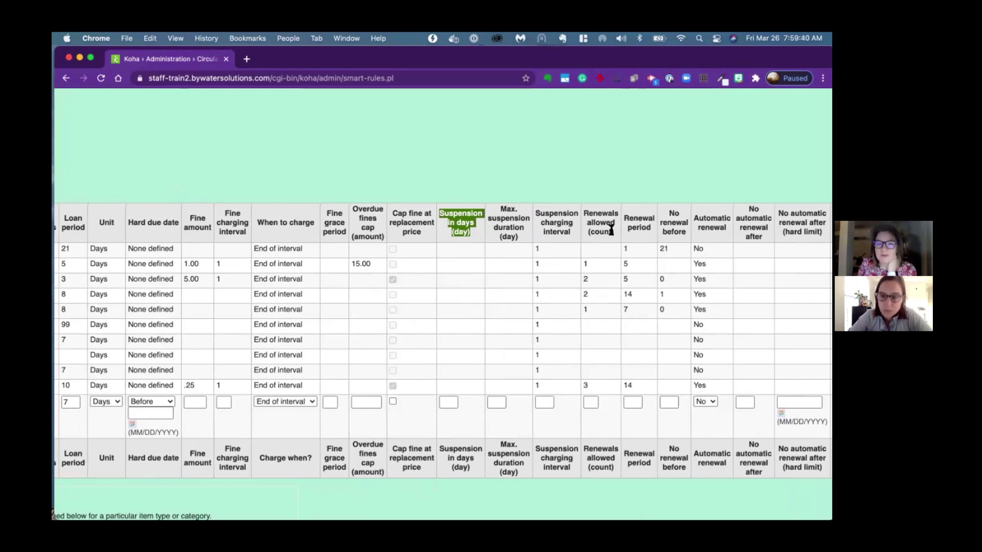
# Enter 1 renewal allowed and a renewal period of 7 in the Garden Tools row
pyautogui.hscroll(1, 574, 394)
pyautogui.click(583, 402)
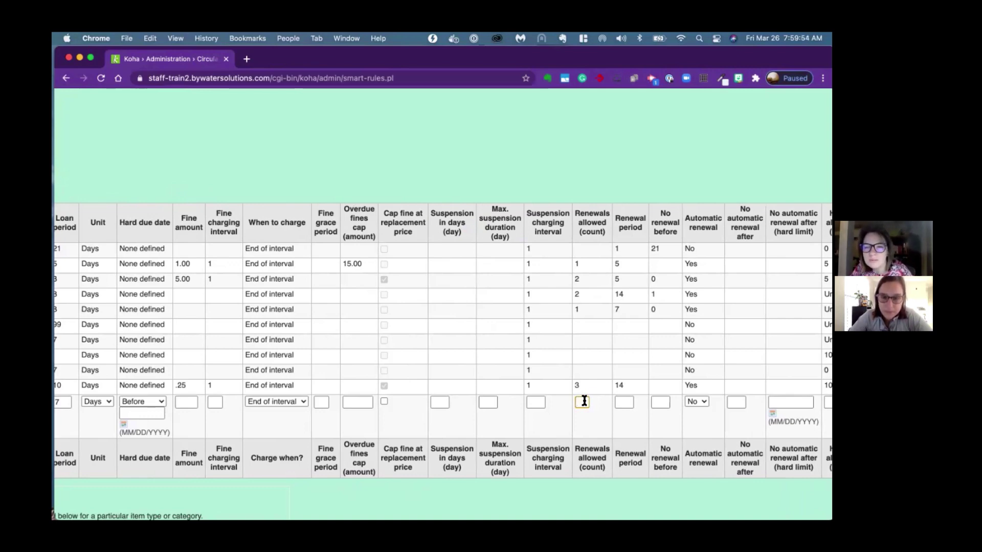
pyautogui.write('1')
pyautogui.press('Tab')
pyautogui.write('7')
pyautogui.press('Tab')
pyautogui.hscroll(3, 619, 416)
pyautogui.hscroll(1, 617, 416)
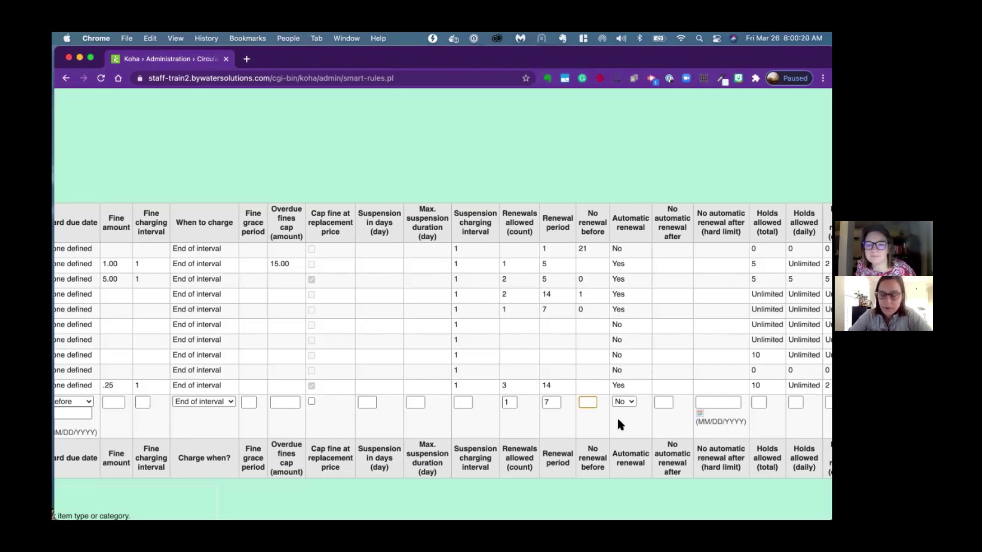
# Enter 0 for total holds, daily holds and holds per record, correcting a mistyped 1
pyautogui.hscroll(5, 617, 415)
pyautogui.click(588, 400)
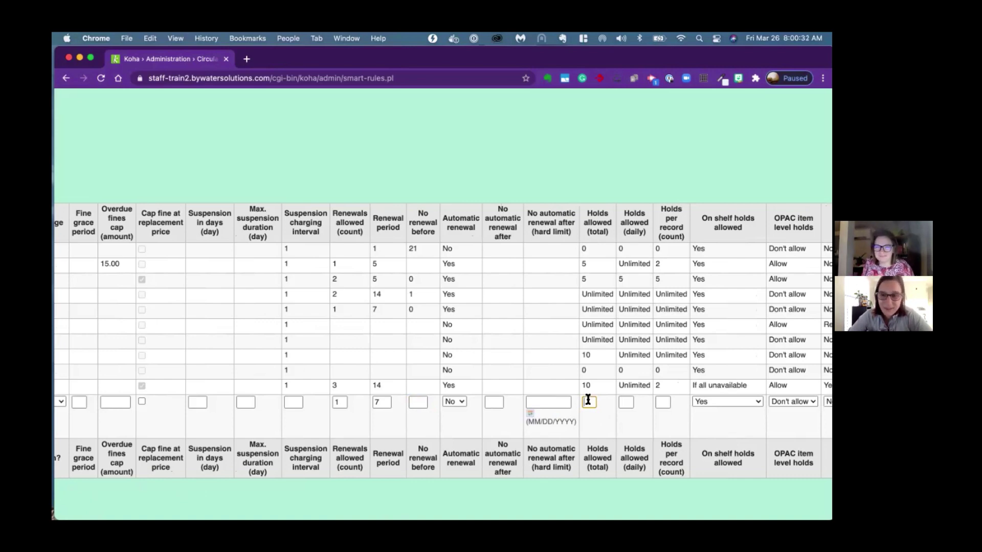
pyautogui.write('1')
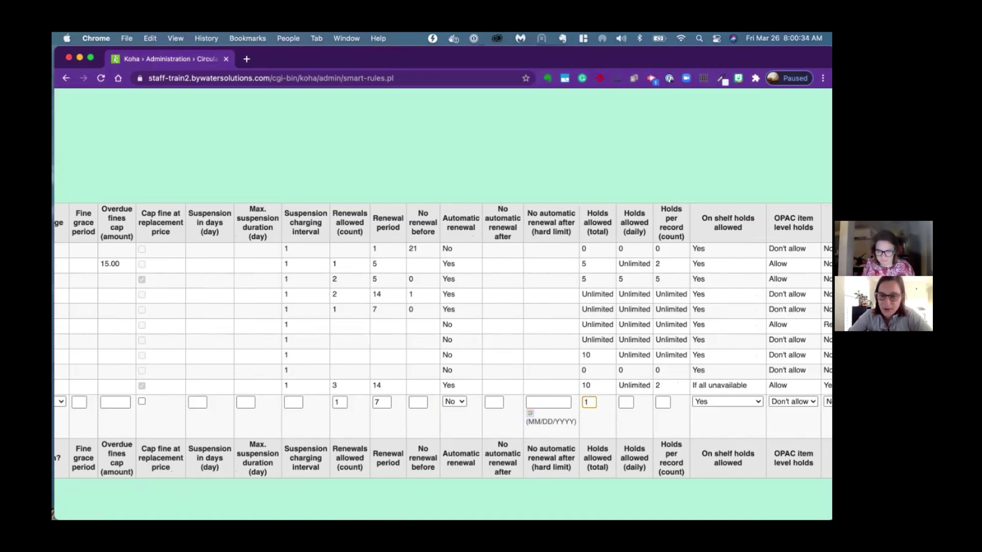
pyautogui.press('BackSpace')
pyautogui.write('0')
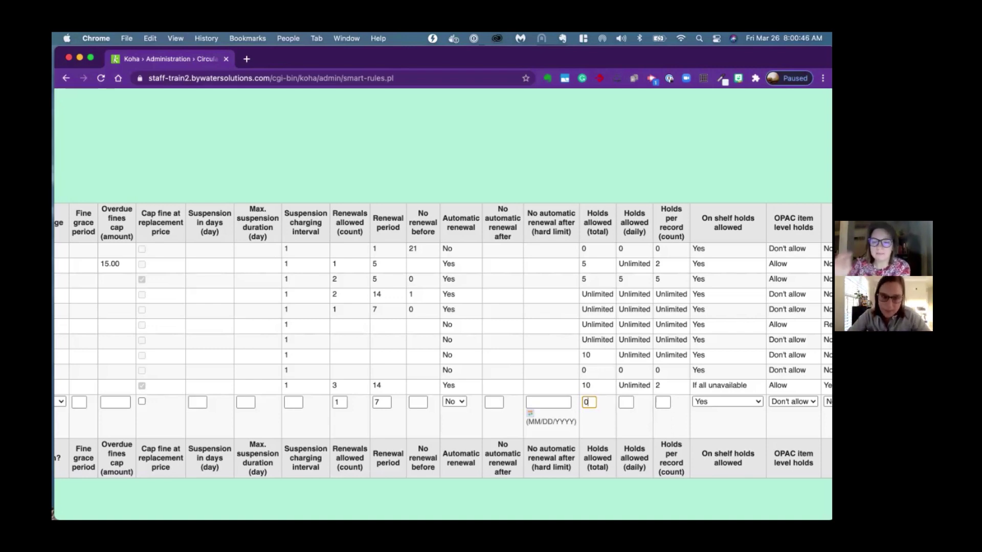
pyautogui.click(625, 401)
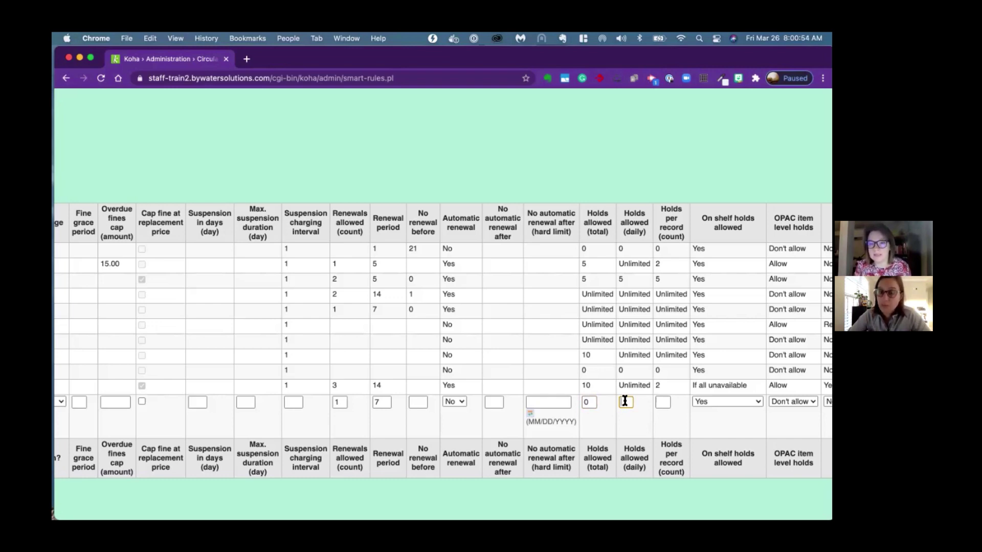
pyautogui.write('0')
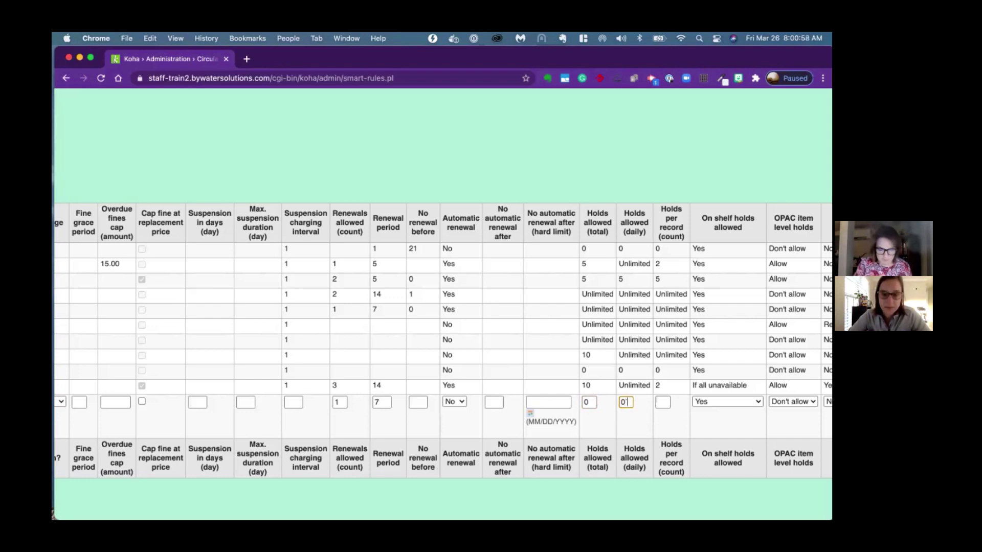
pyautogui.press('Tab')
pyautogui.write('0')
pyautogui.press('Tab')
# Set on shelf holds allowed to 'If all unavailable' for the Garden Tools rule
pyautogui.hscroll(5, 676, 423)
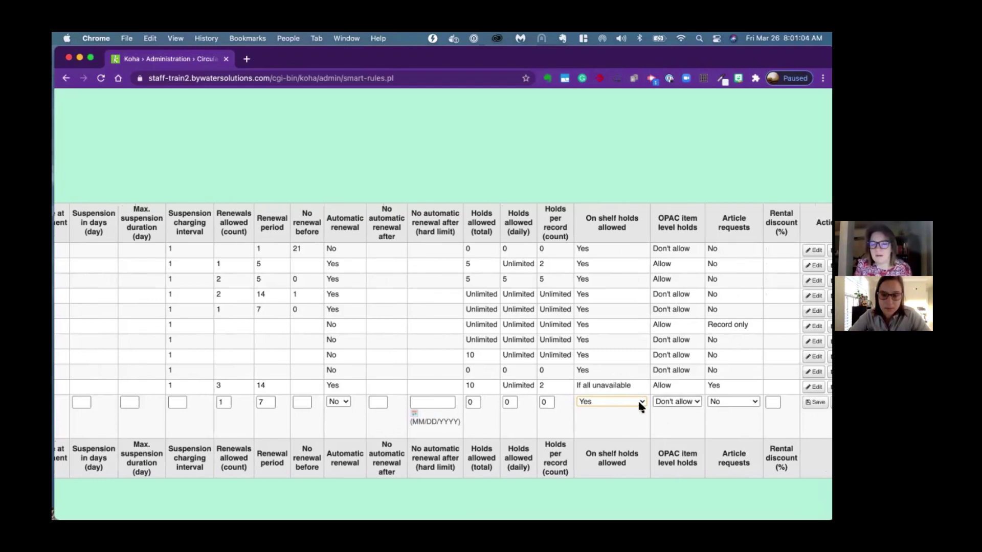
pyautogui.click(593, 405)
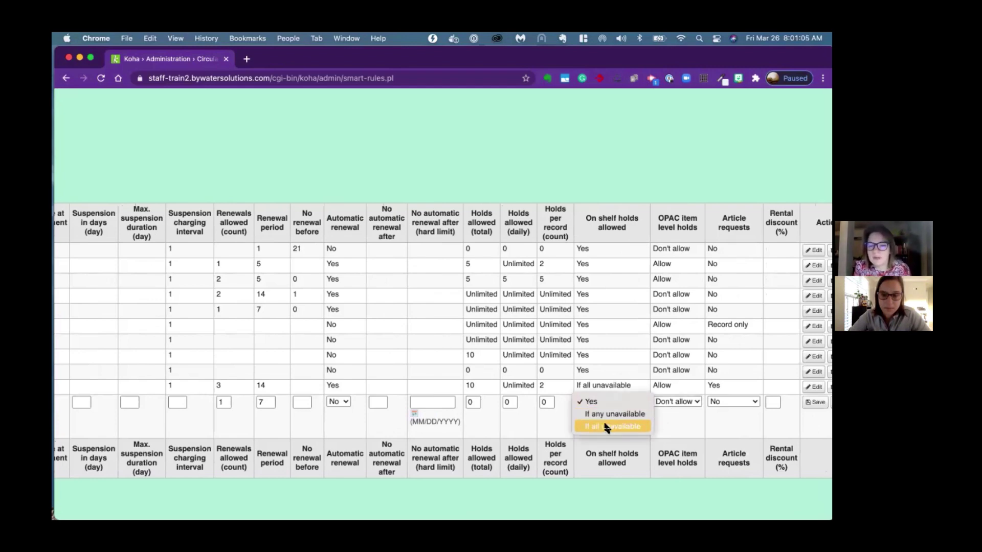
pyautogui.click(601, 394)
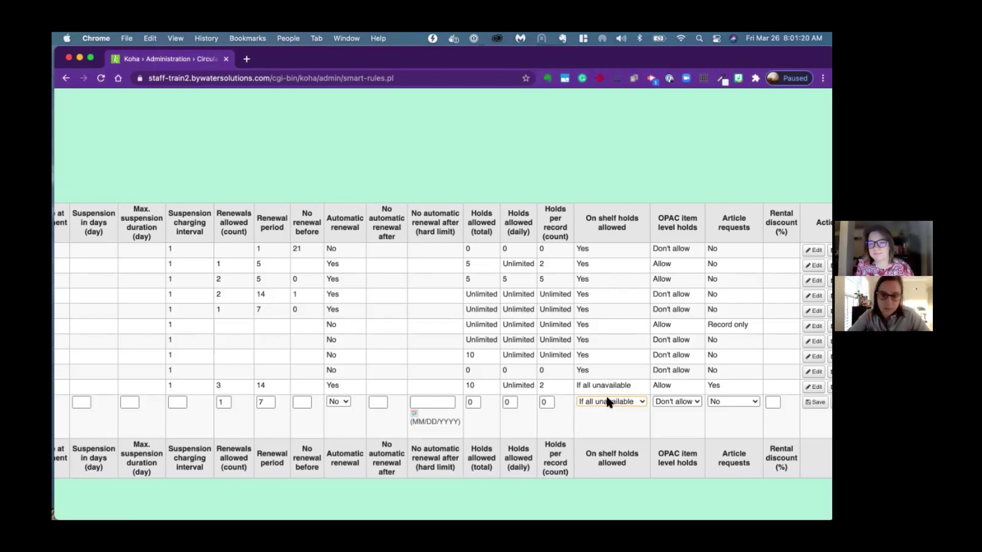
pyautogui.hscroll(2, 652, 410)
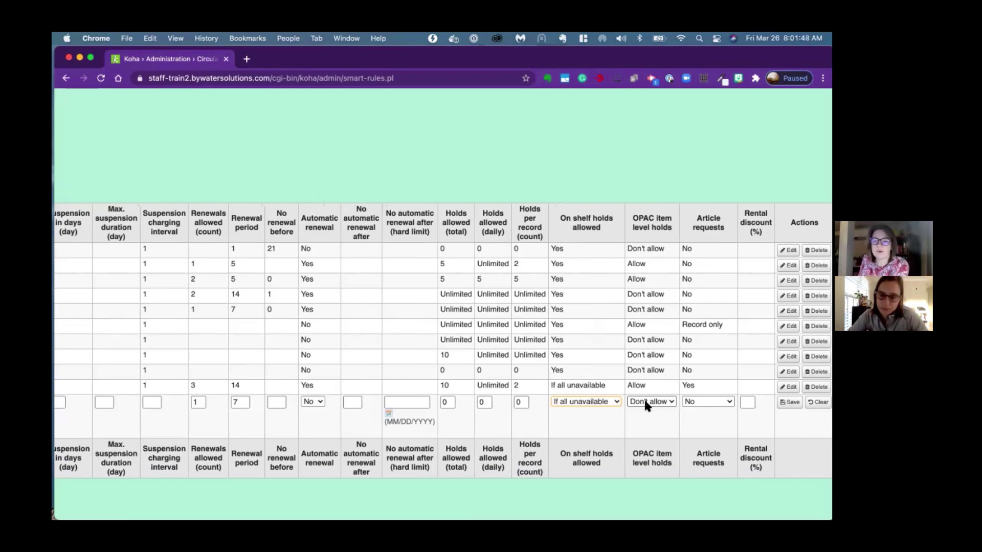
pyautogui.hscroll(1, 646, 405)
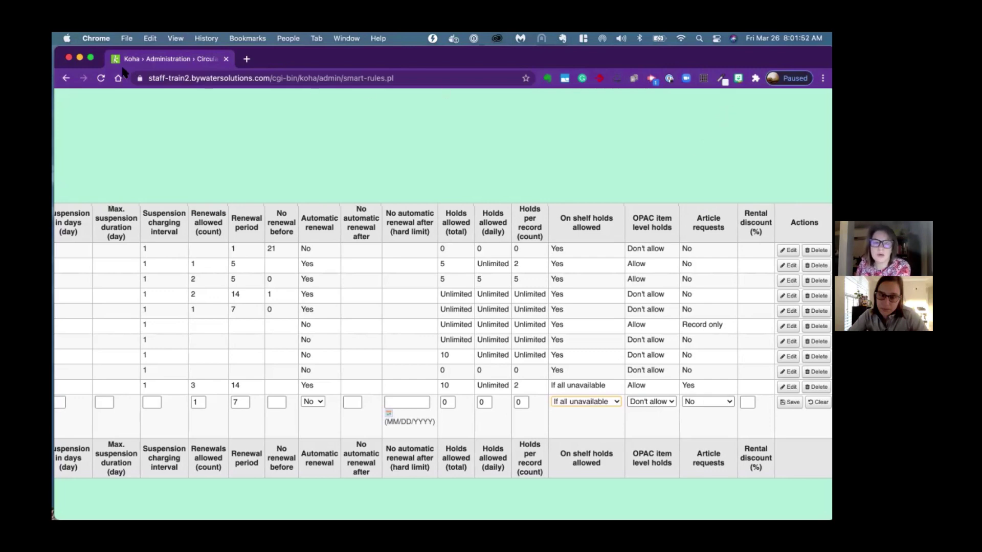
# Save the All/Garden Tools rule and scroll through the table to check its values
pyautogui.click(790, 403)
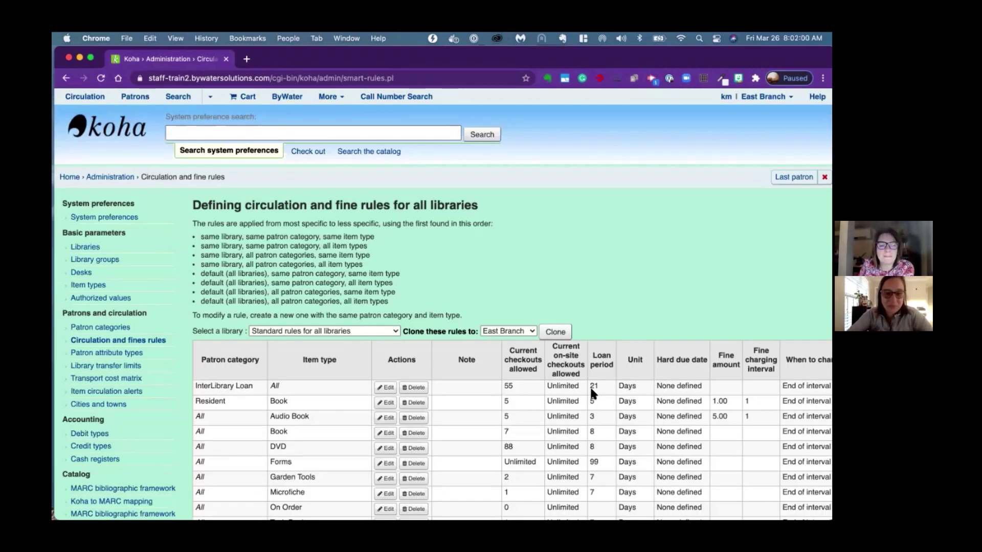
pyautogui.scroll(-3, 591, 386)
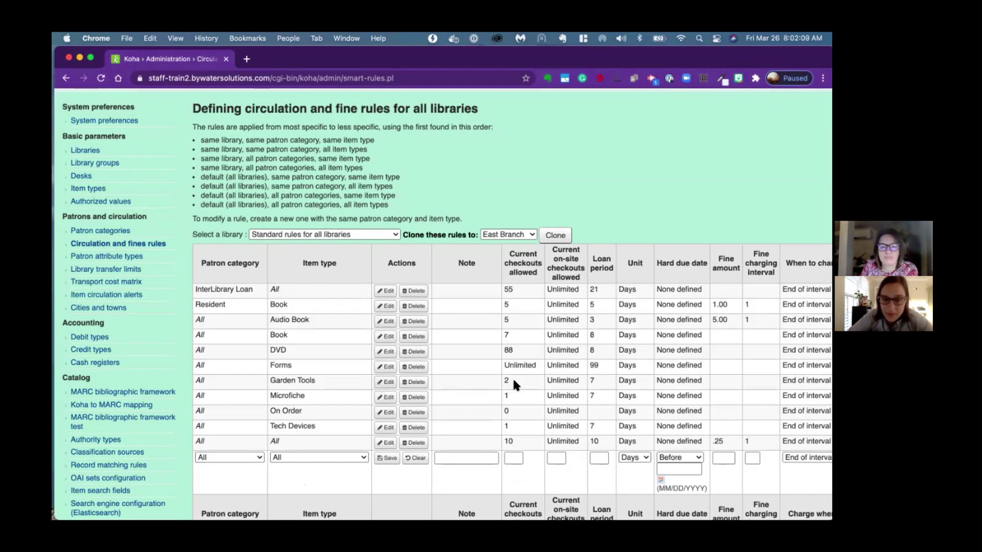
pyautogui.hscroll(5, 515, 384)
pyautogui.hscroll(7, 513, 382)
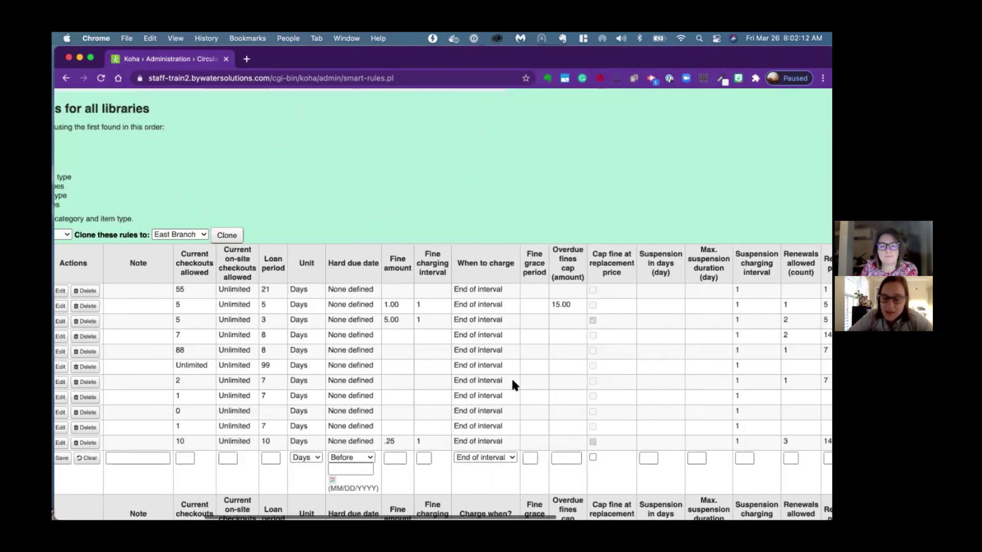
pyautogui.hscroll(8, 511, 375)
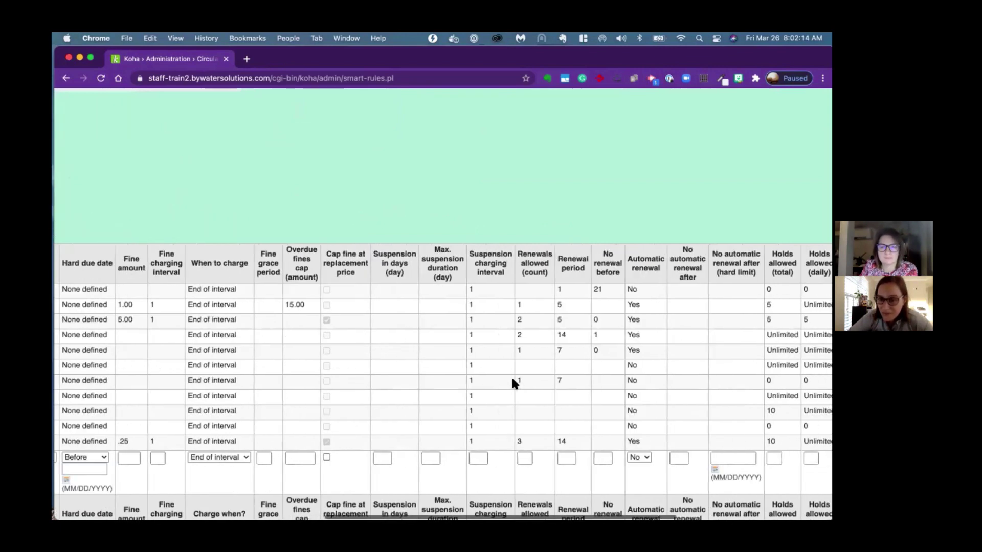
pyautogui.hscroll(1, 514, 385)
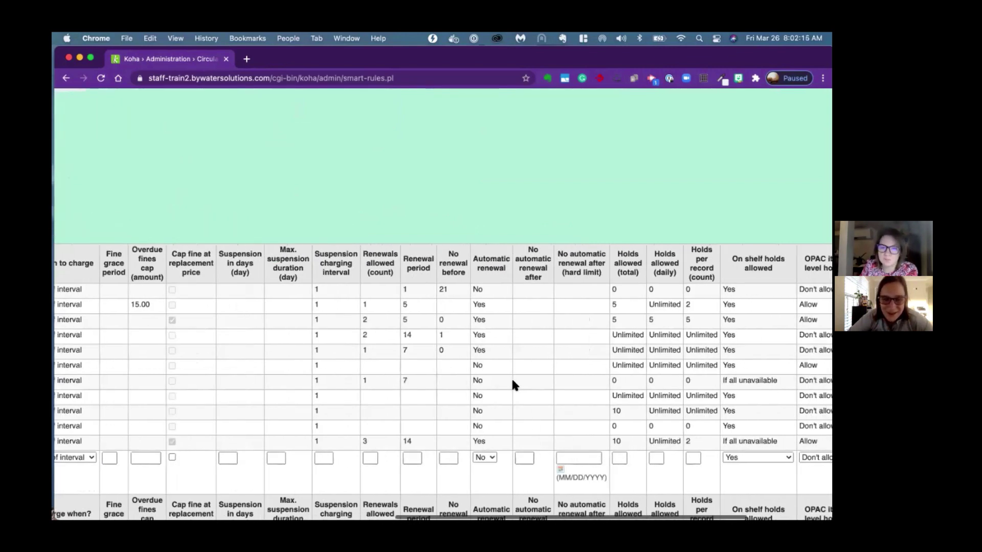
pyautogui.hscroll(6, 513, 384)
pyautogui.scroll(-1, 513, 385)
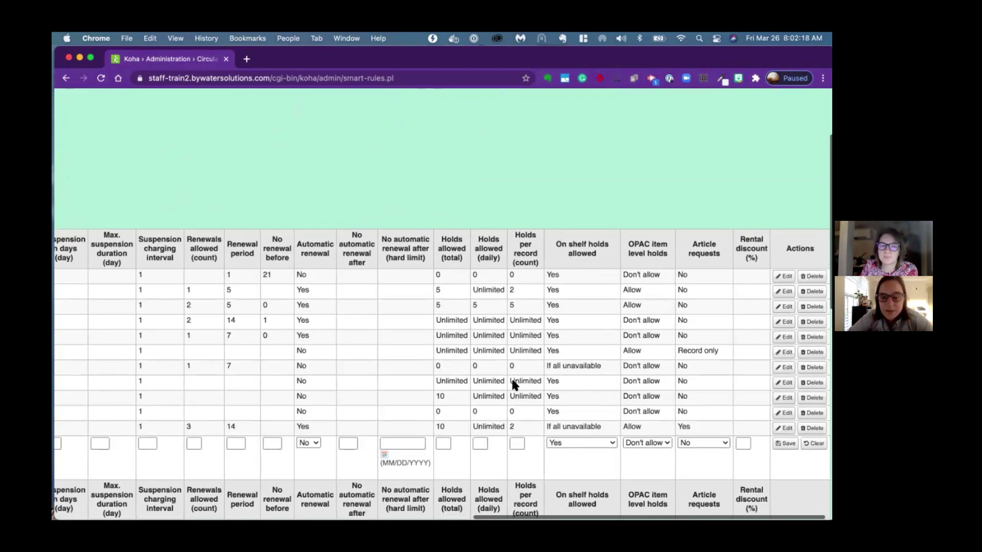
pyautogui.hscroll(-15, 513, 385)
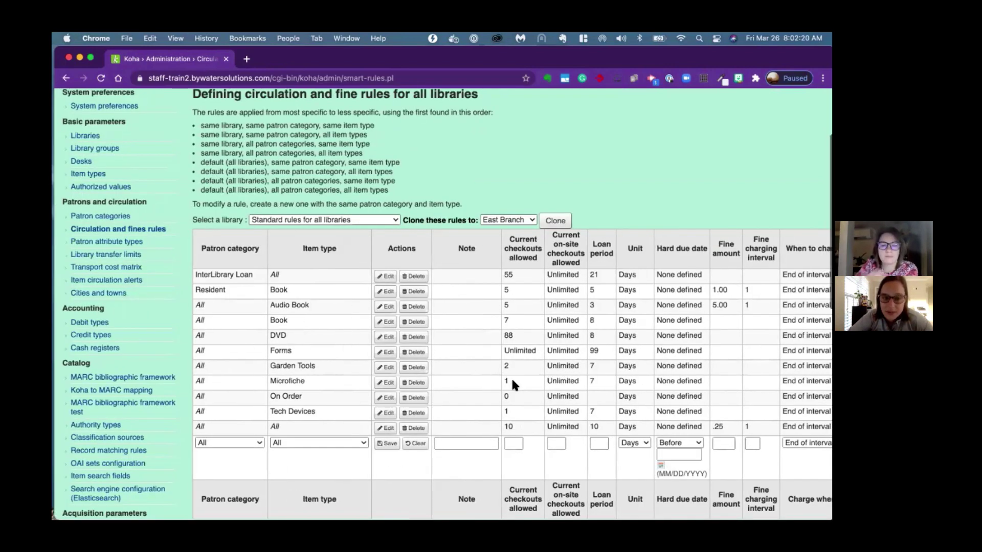
pyautogui.hscroll(5, 495, 385)
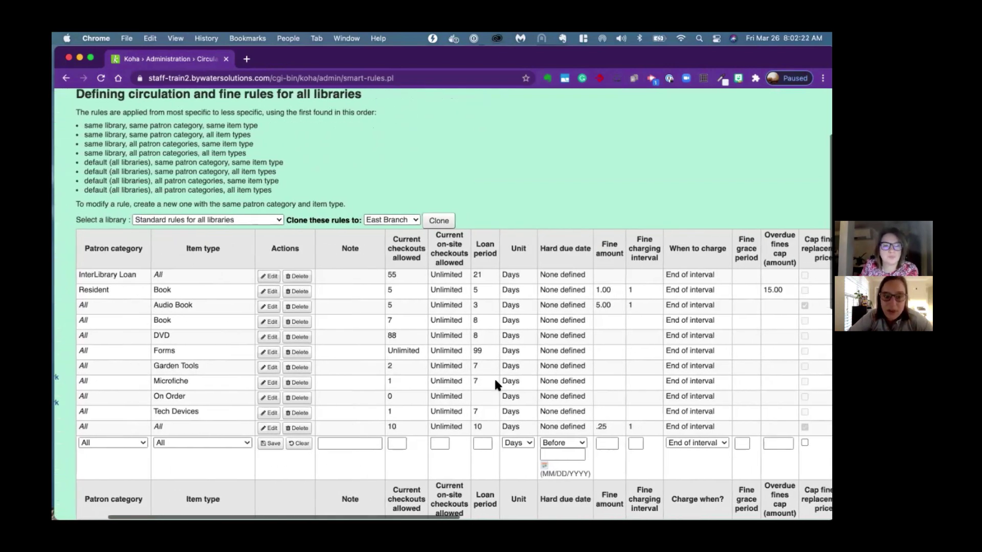
# Edit the Garden Tools rule, change current checkouts allowed from 2 to 3, and save
pyautogui.click(269, 368)
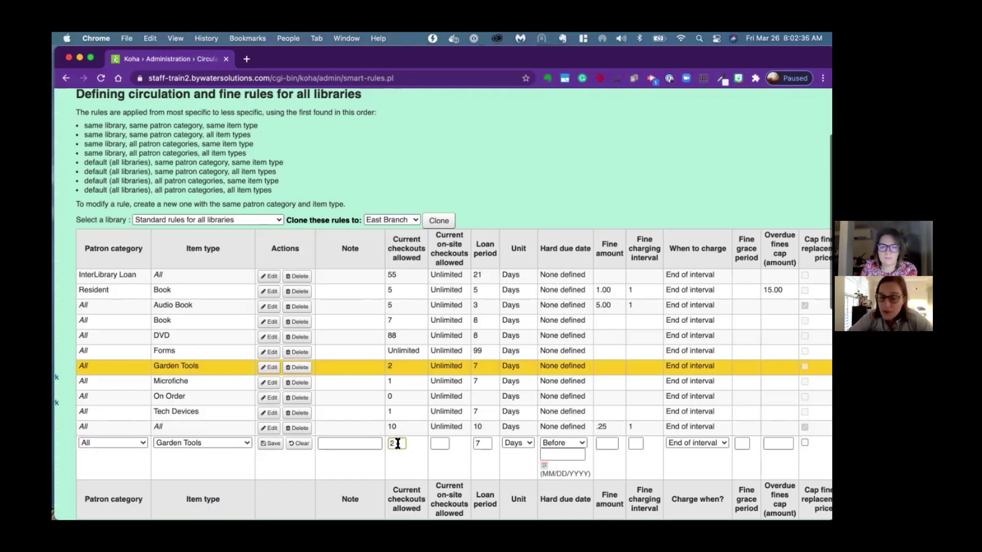
pyautogui.click(477, 443)
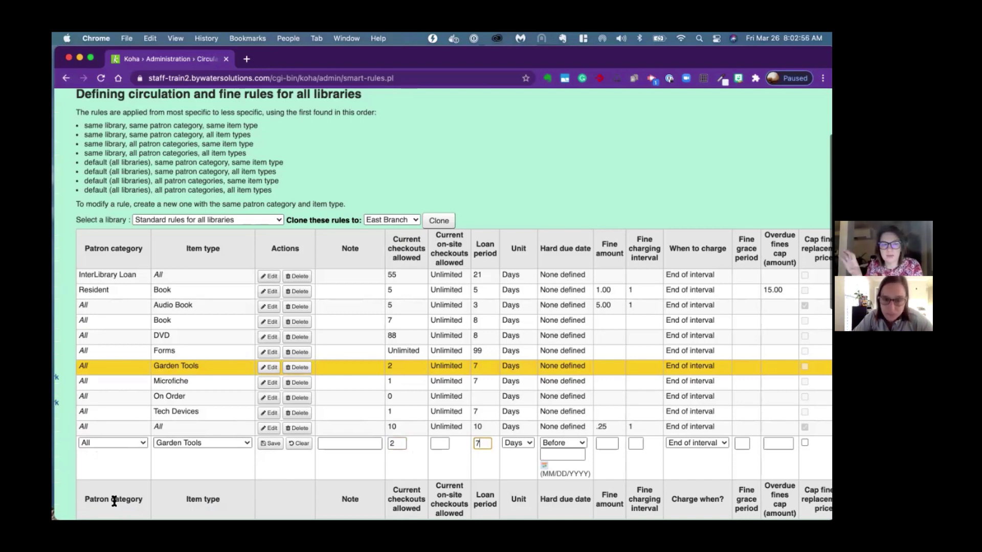
pyautogui.doubleClick(397, 443)
pyautogui.write('3')
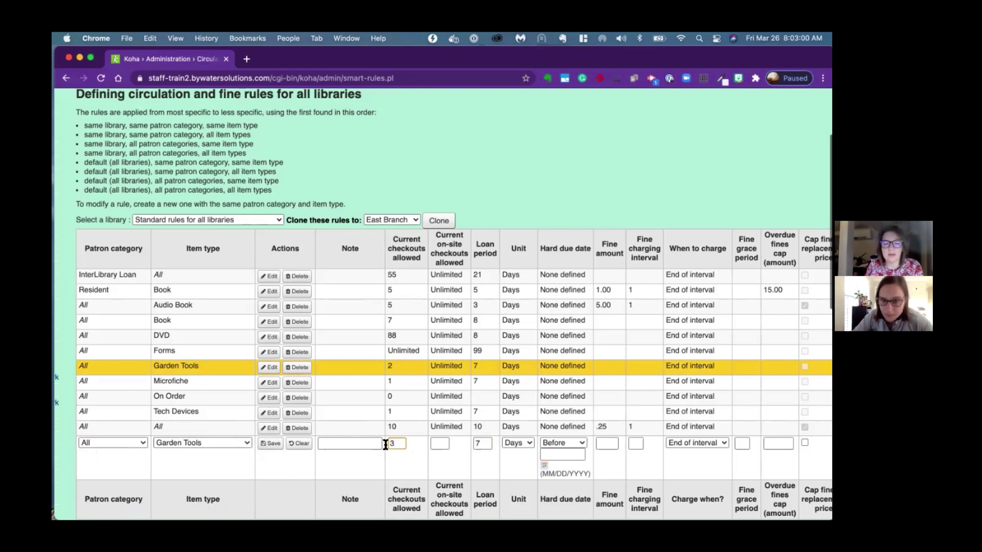
pyautogui.click(269, 444)
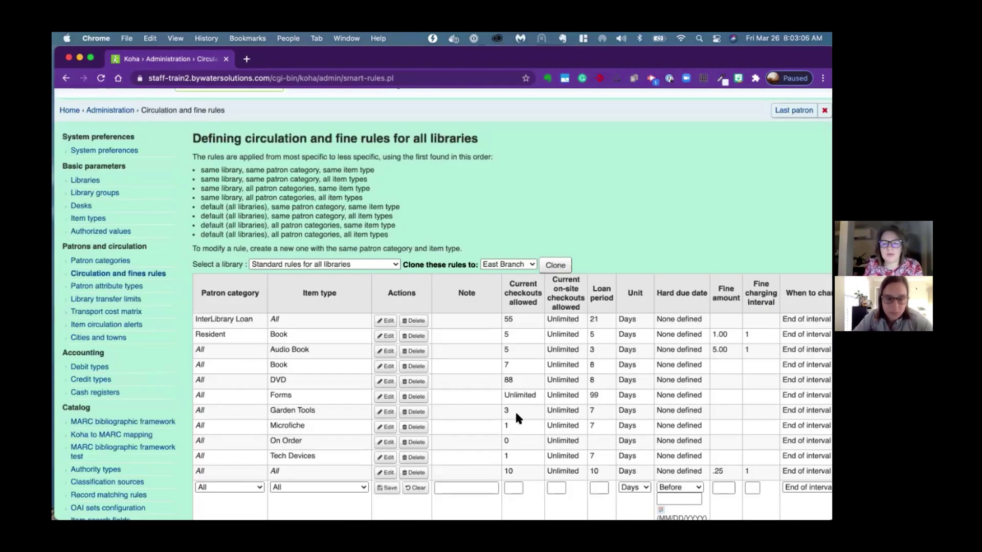
pyautogui.scroll(-3, 436, 418)
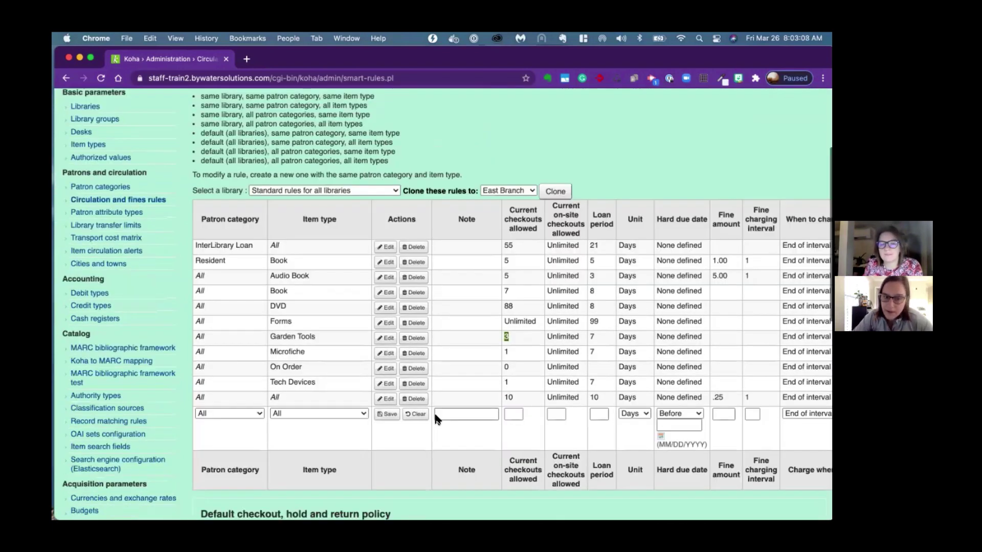
pyautogui.hscroll(2, 436, 419)
pyautogui.hscroll(2, 437, 418)
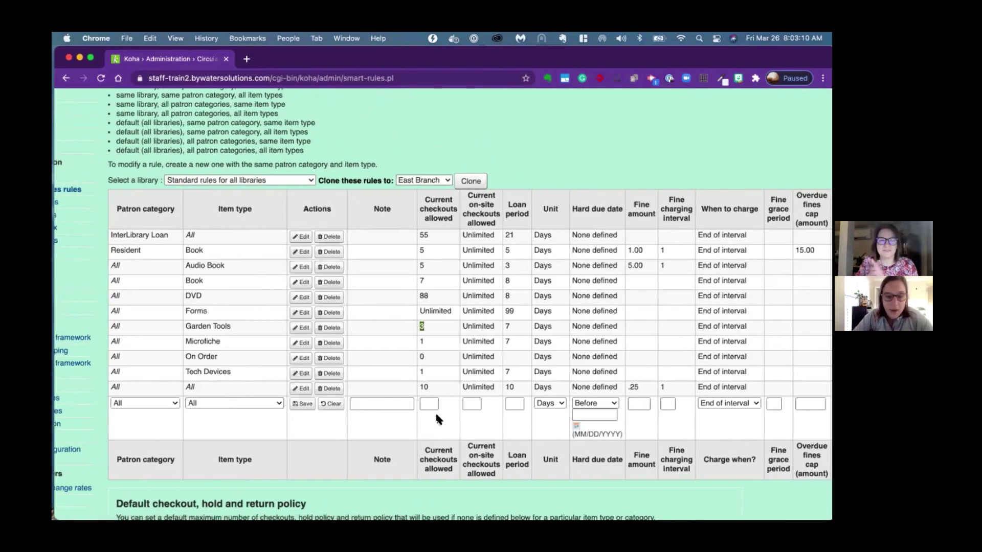